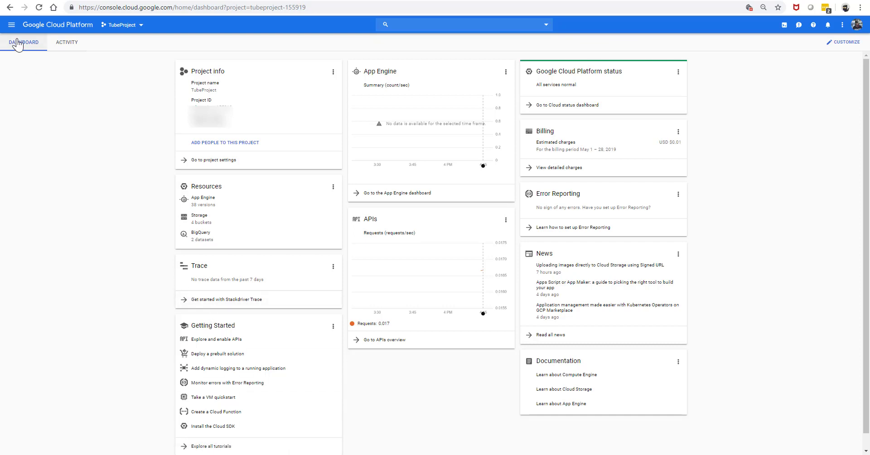
left_click(135, 35)
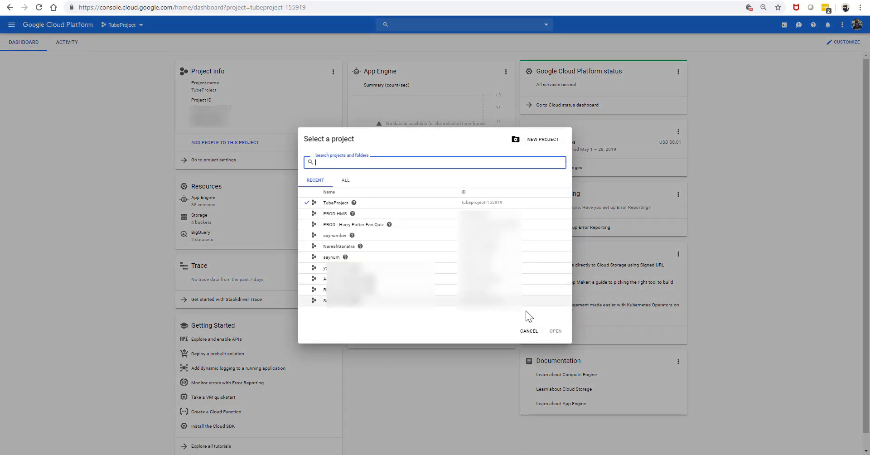
left_click(529, 331)
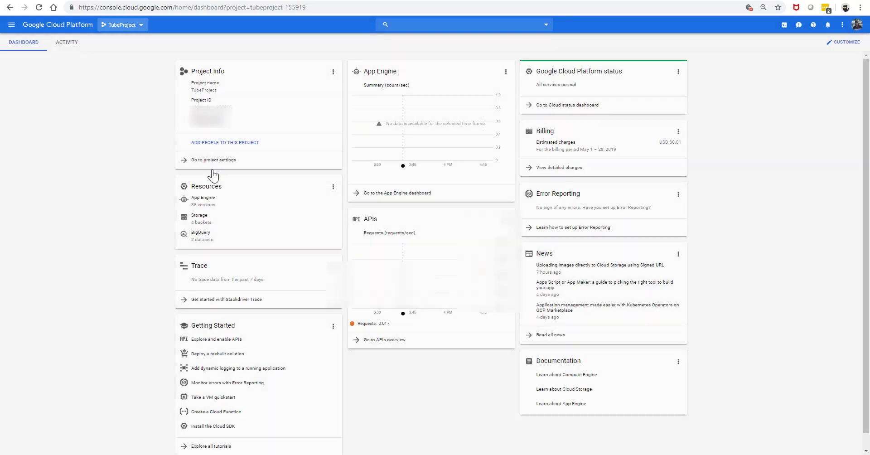
left_click(124, 25)
left_click(533, 142)
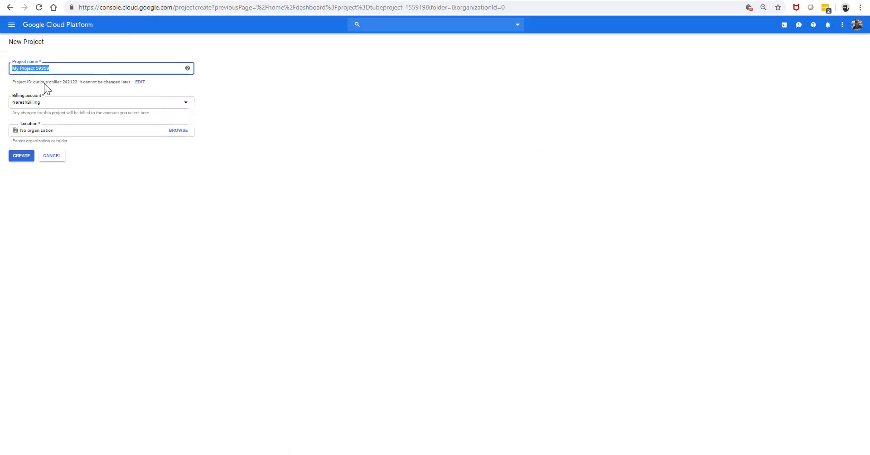
left_click(57, 160)
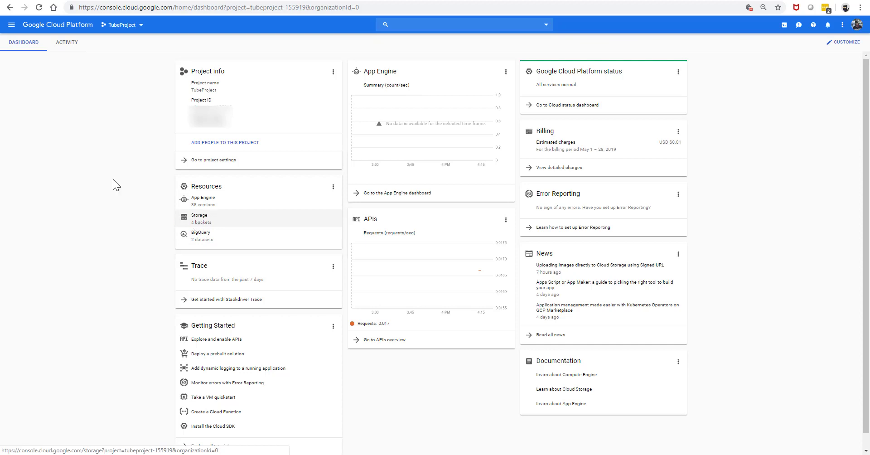
- Open the Cloud Storage bucket browser for TubeProject
left_click(12, 25)
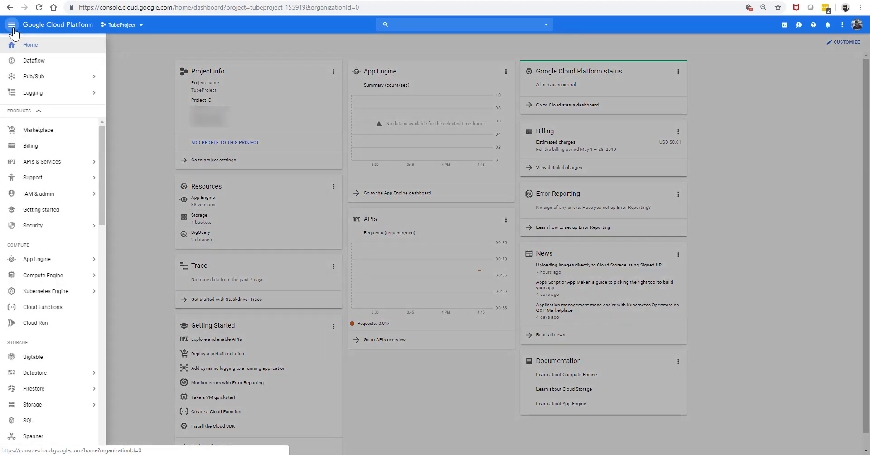
mouse_move(41, 405)
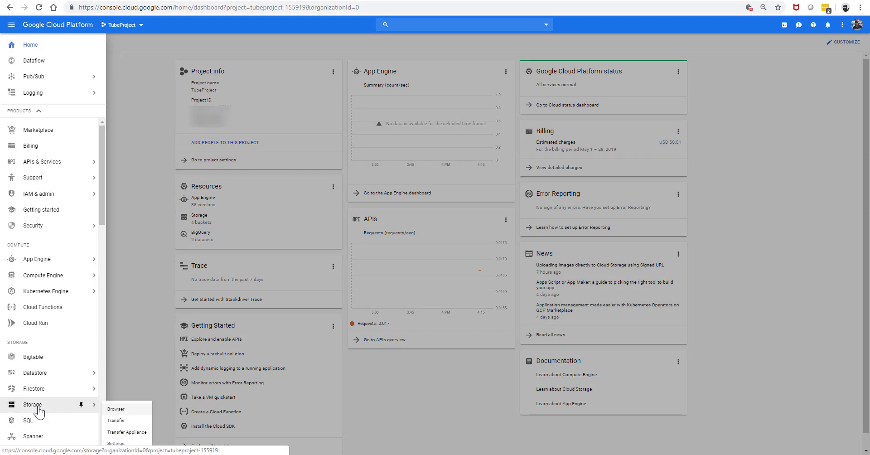
left_click(204, 220)
left_click(203, 221)
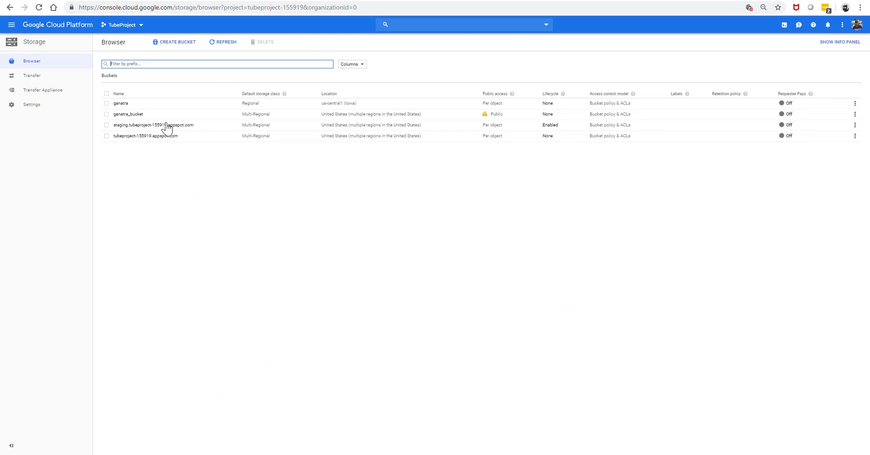
left_click(181, 44)
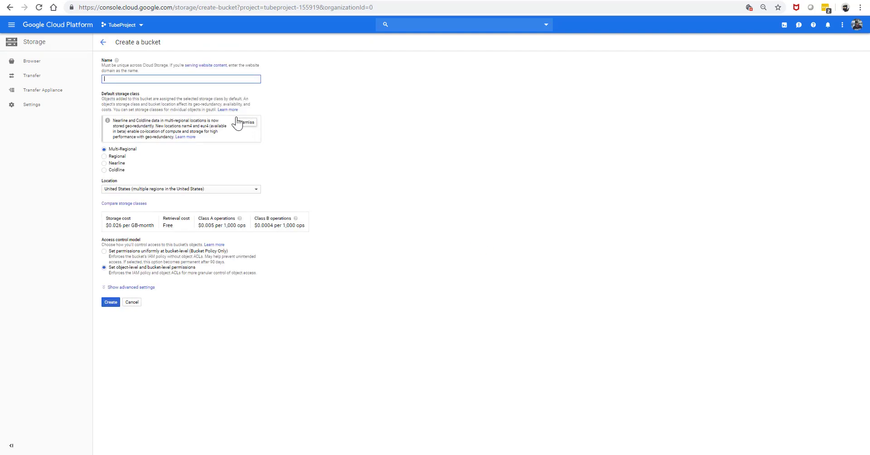
type("ganatra")
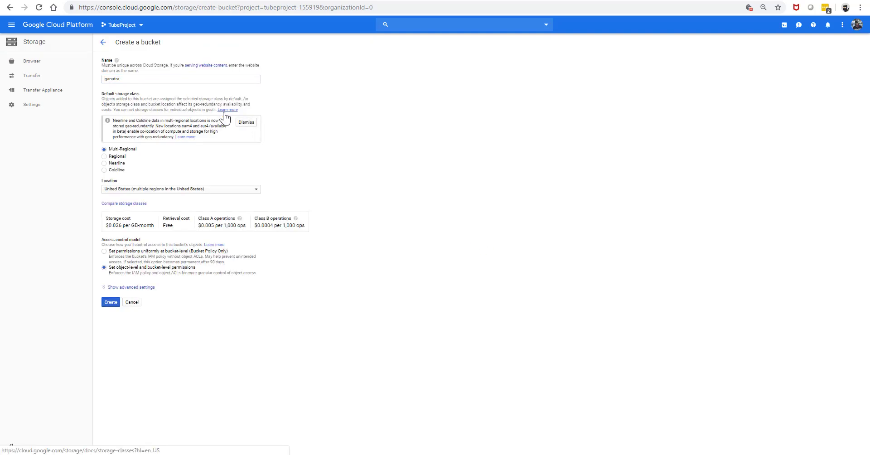
left_click(103, 42)
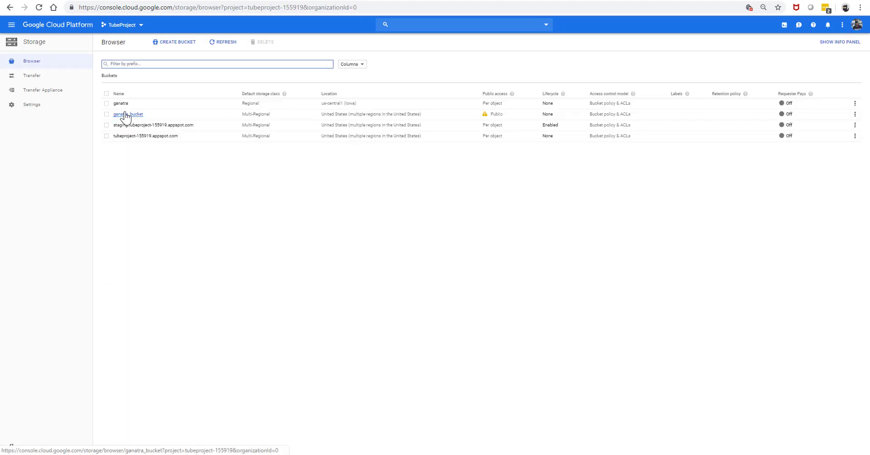
- Create a Multi-Regional storage bucket in the United States, named with the owner's full name followed by 123
left_click(168, 43)
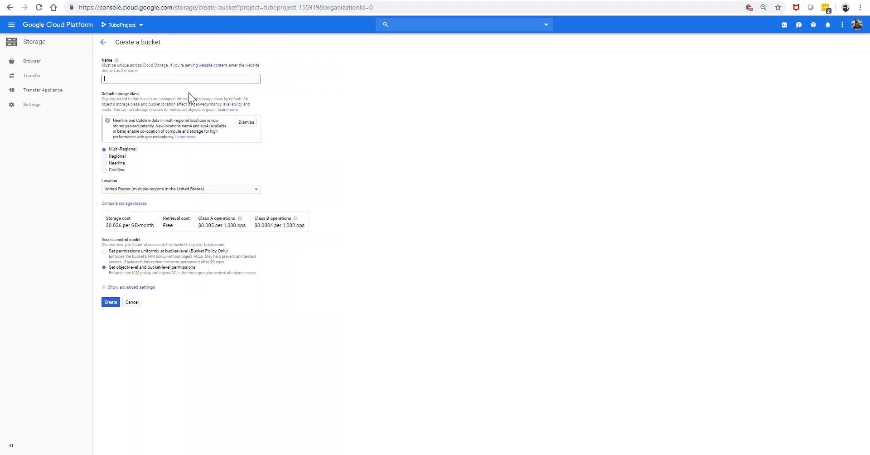
type("nareshganatra123")
left_click(109, 303)
left_click(109, 305)
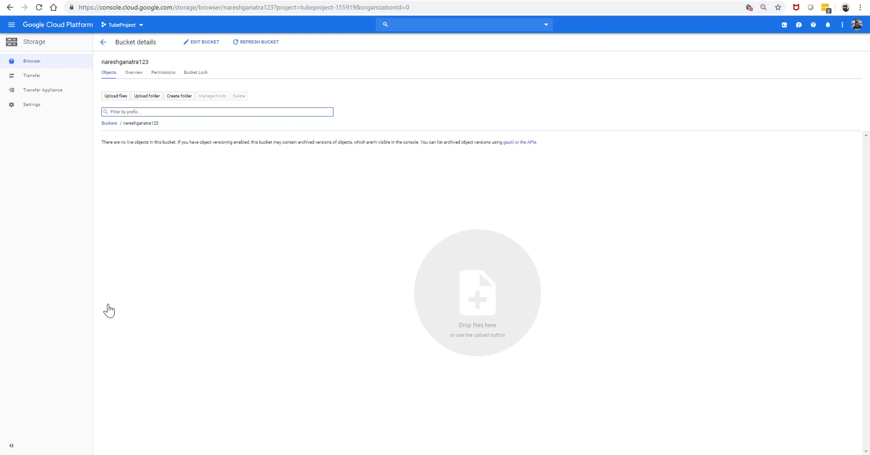
- Reload the local page 127.0.0.1:5500/index.html, dismiss its alert, and return to the new bucket's details
left_click(170, 2)
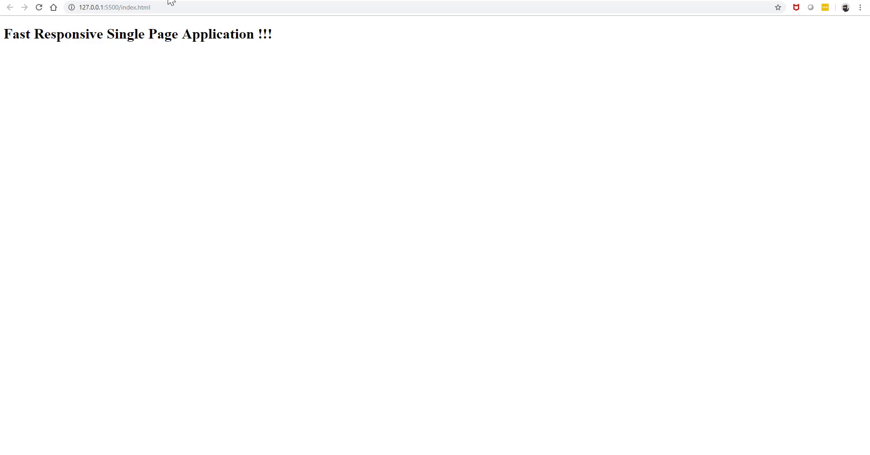
left_click(39, 8)
left_click(515, 58)
left_click(68, 0)
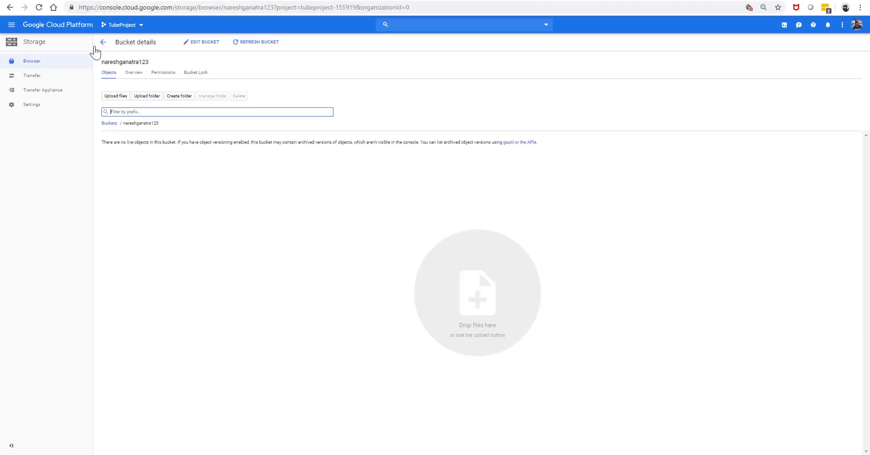
- Upload index.html from the actionssdk folder to the new bucket
left_click(117, 96)
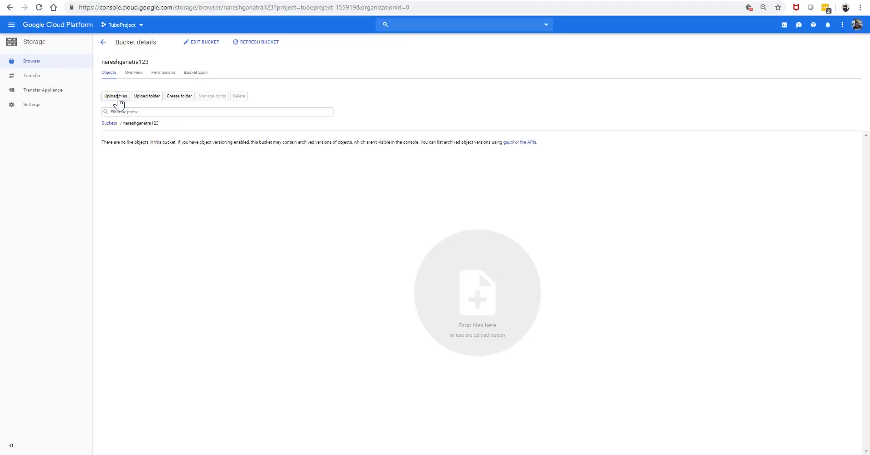
type("ind")
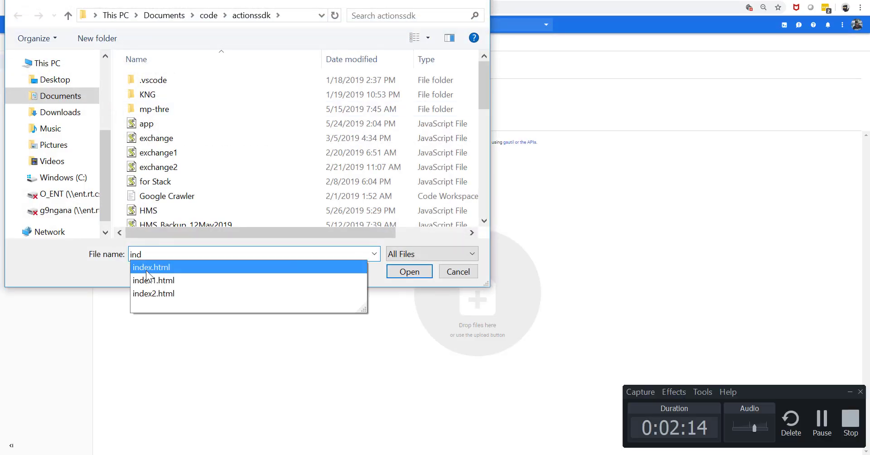
key("Return")
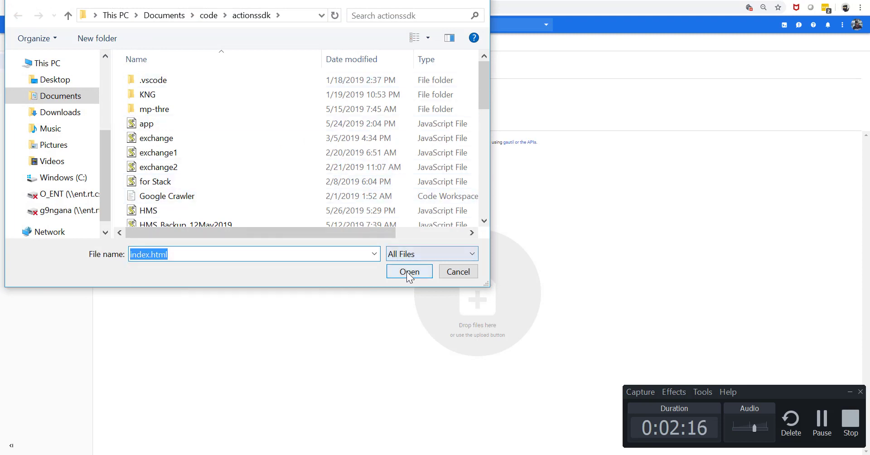
left_click(410, 271)
- Upload app.js to the same bucket alongside index.html
left_click(157, 0)
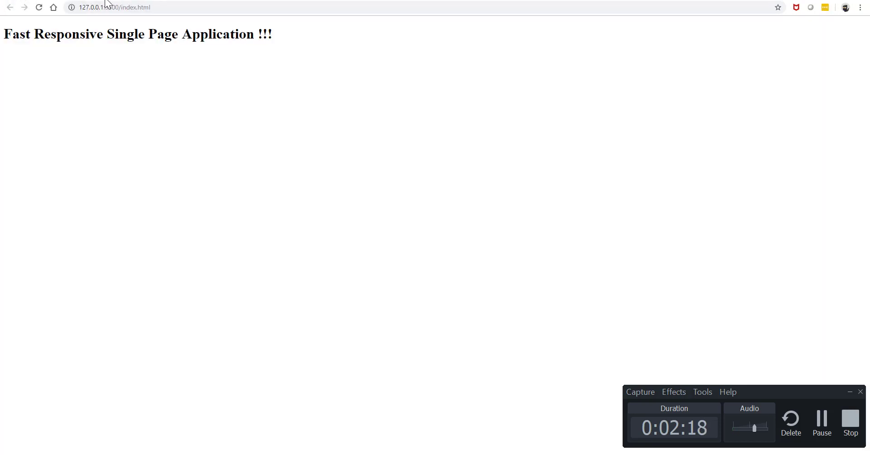
left_click(75, 0)
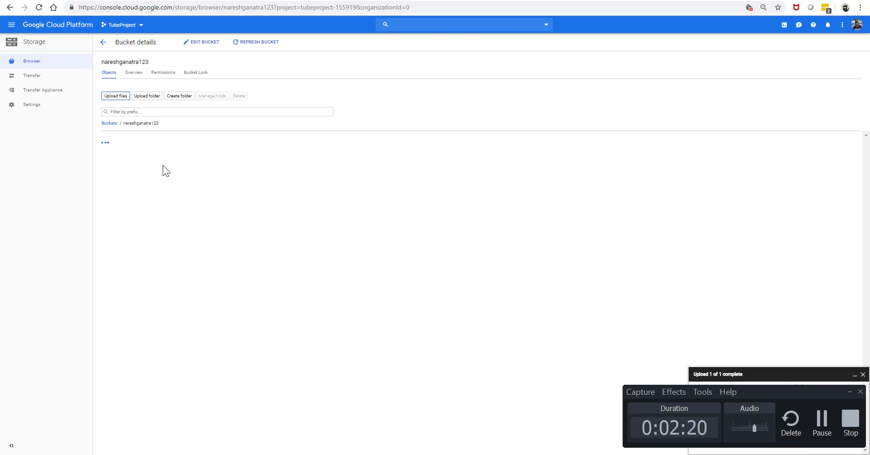
left_click(115, 96)
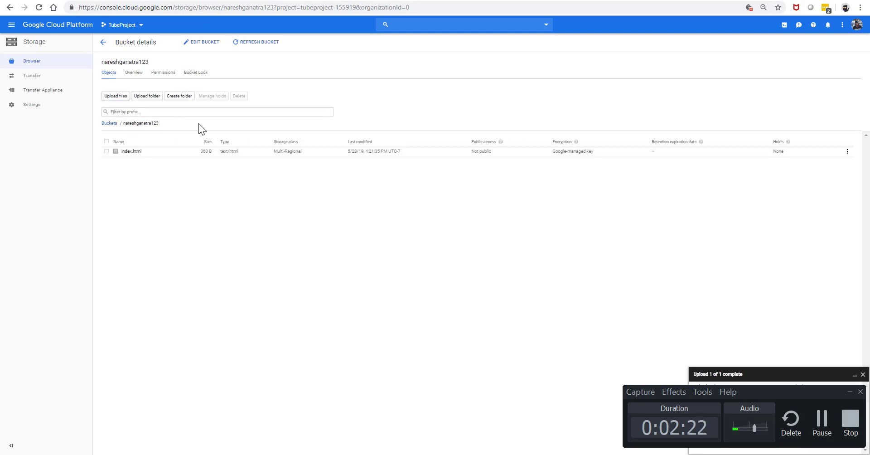
type("app.")
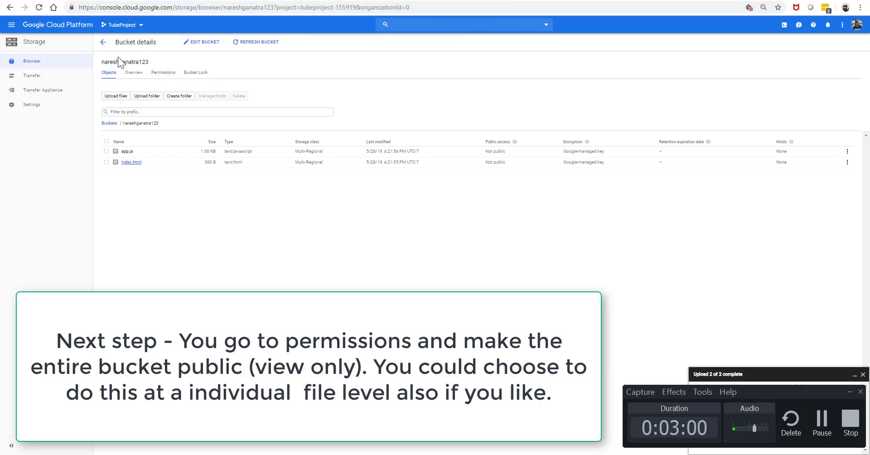
- Reopen the new bucket from the bucket list and enter allUsers as a new member in its permissions
left_click(103, 42)
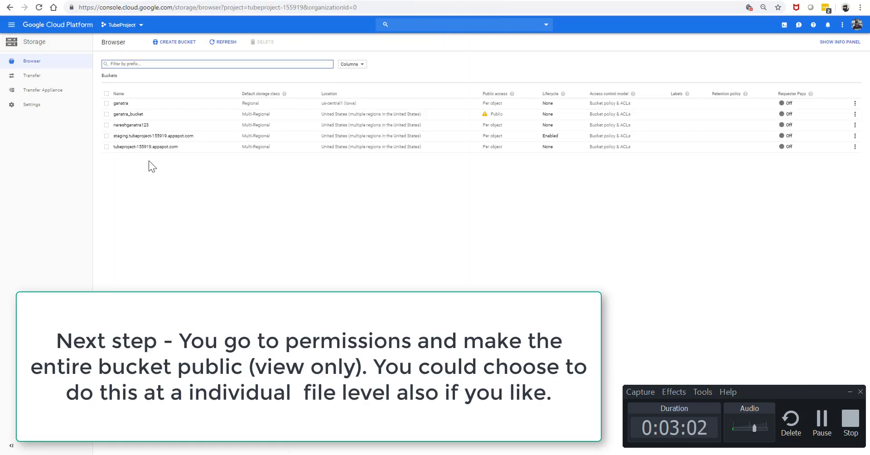
left_click(132, 125)
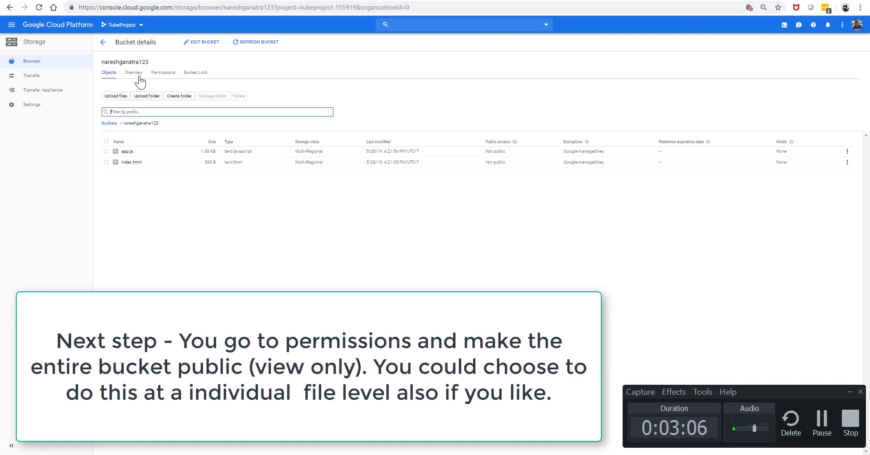
left_click(160, 75)
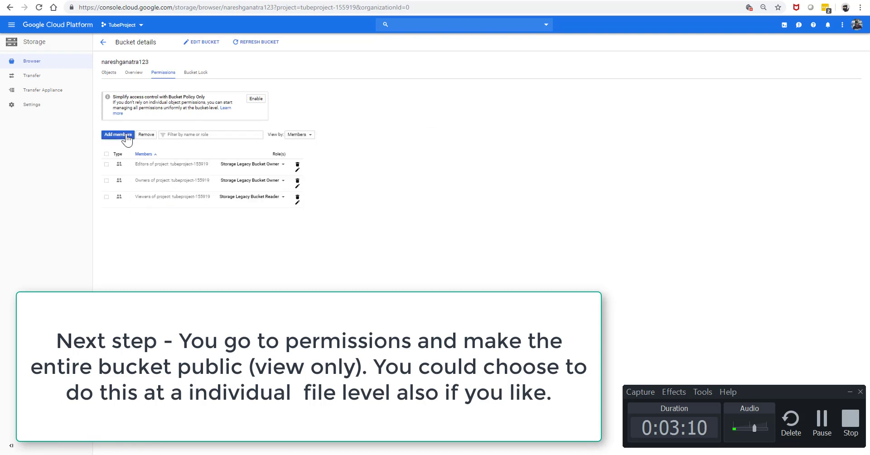
left_click(126, 135)
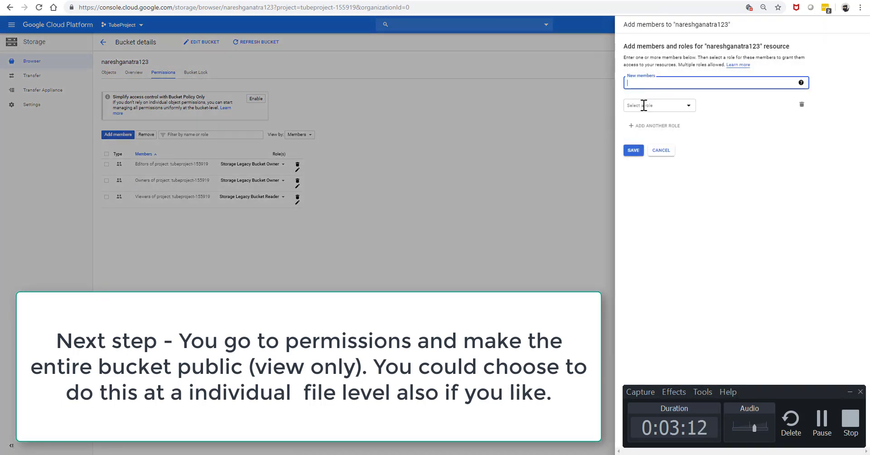
type("allkUser")
double_click(646, 83)
key("BackSpace")
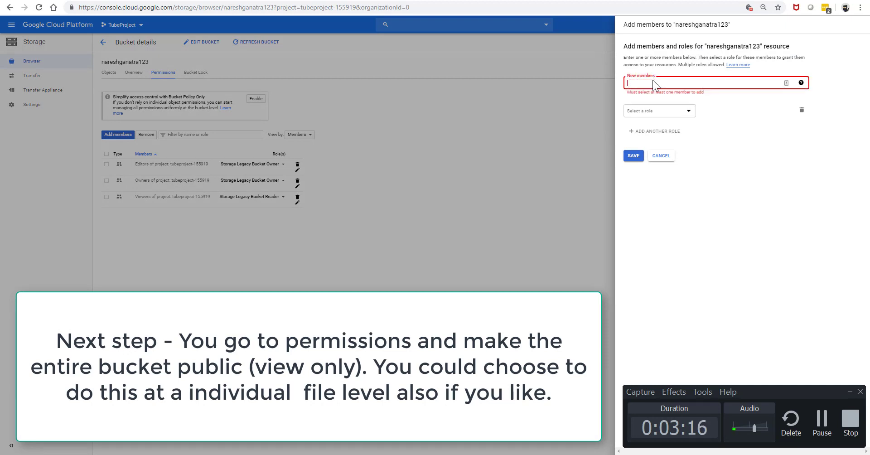
type("allUsers")
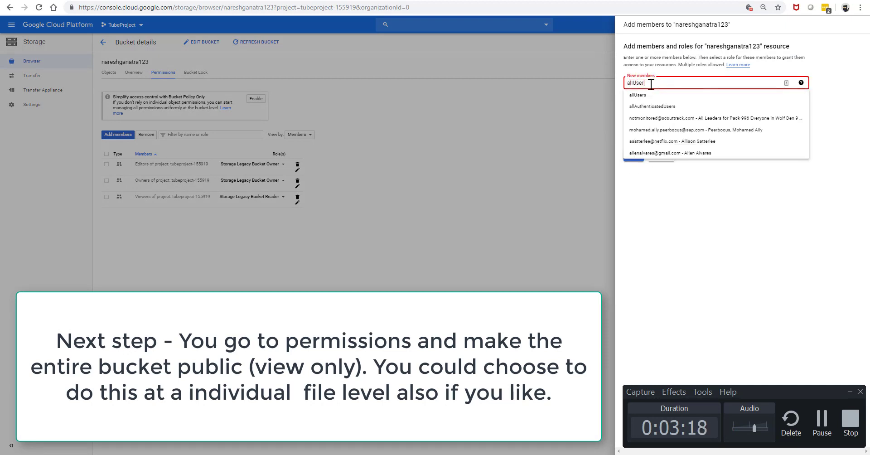
key("Return")
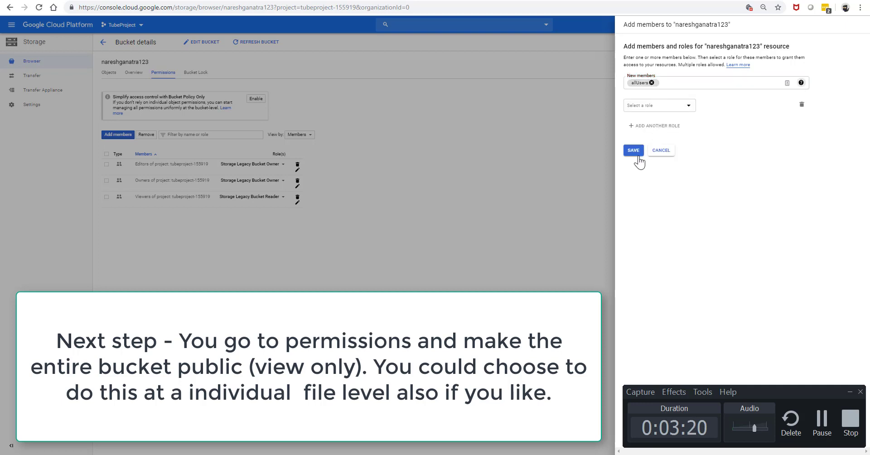
- Give allUsers the Storage Object Viewer role and save the bucket's new permission
left_click(668, 105)
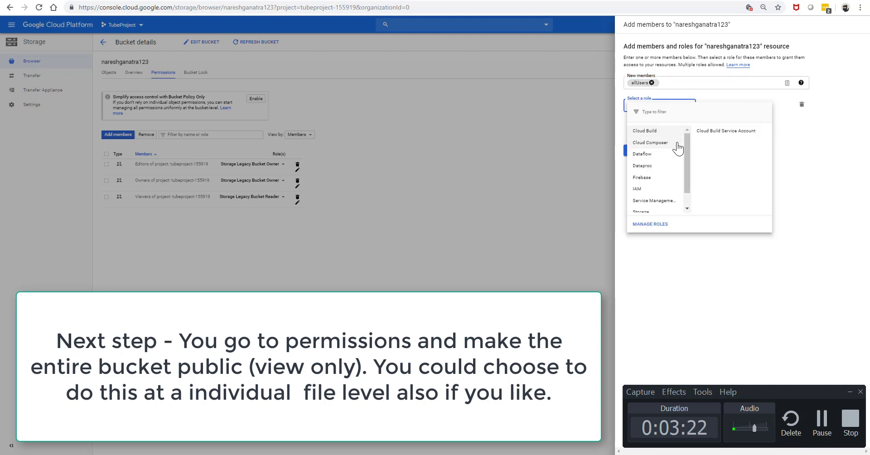
scroll(688, 191, "down", 1)
mouse_move(660, 196)
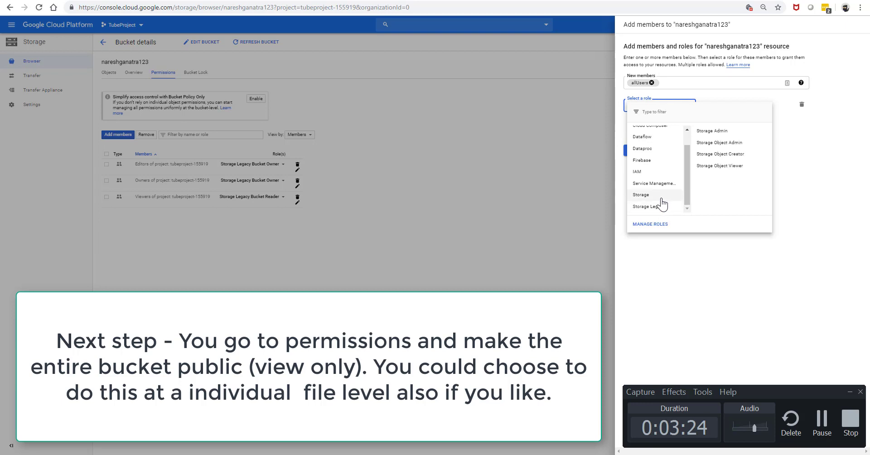
left_click(729, 171)
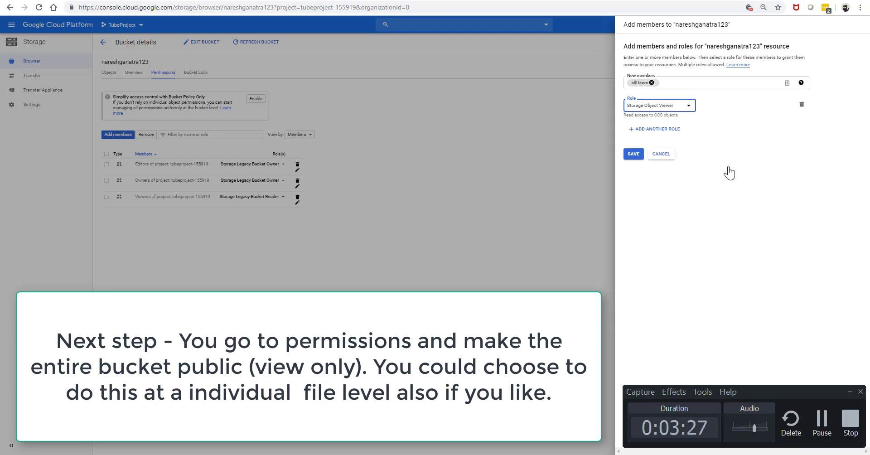
left_click(635, 156)
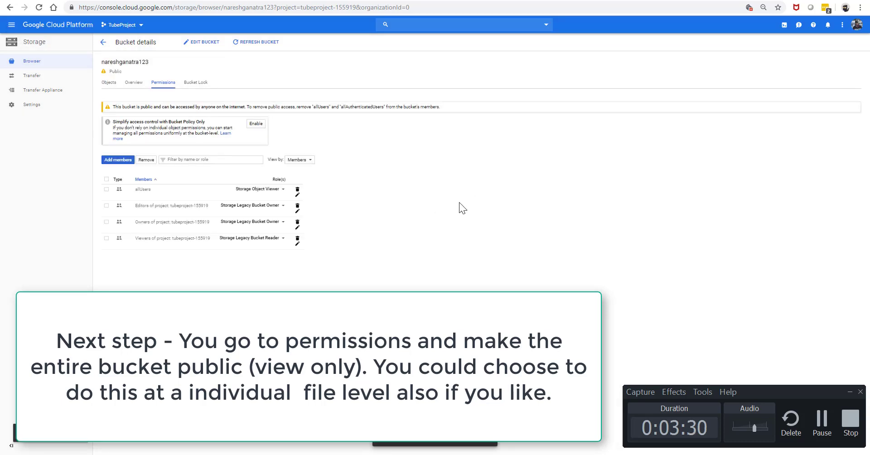
- Open the public link of index.html from the bucket's objects, dismiss the page's alert, and select its web address
left_click(107, 86)
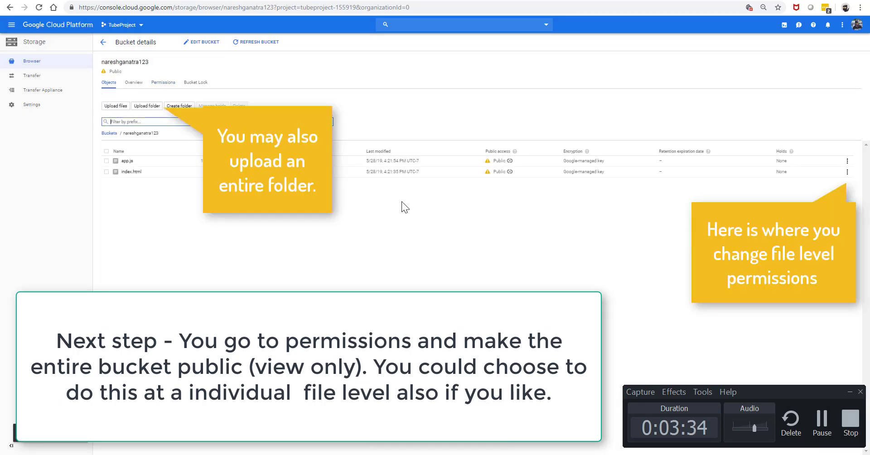
left_click(511, 172)
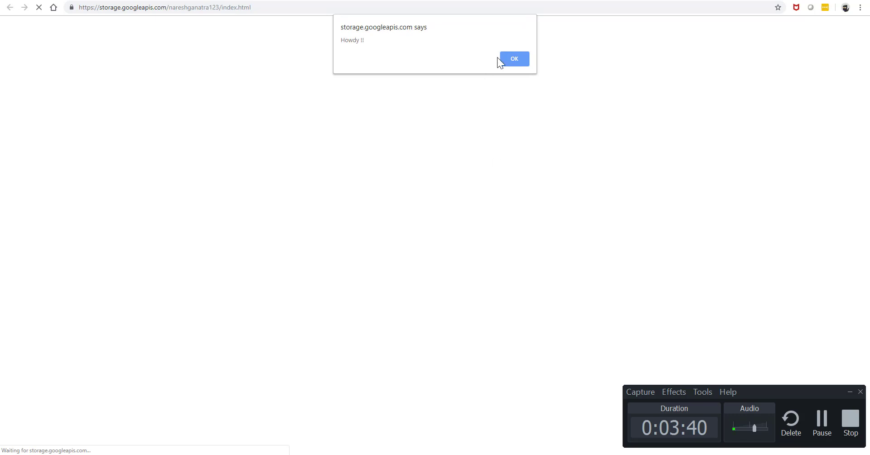
left_click(507, 61)
left_click(248, 12)
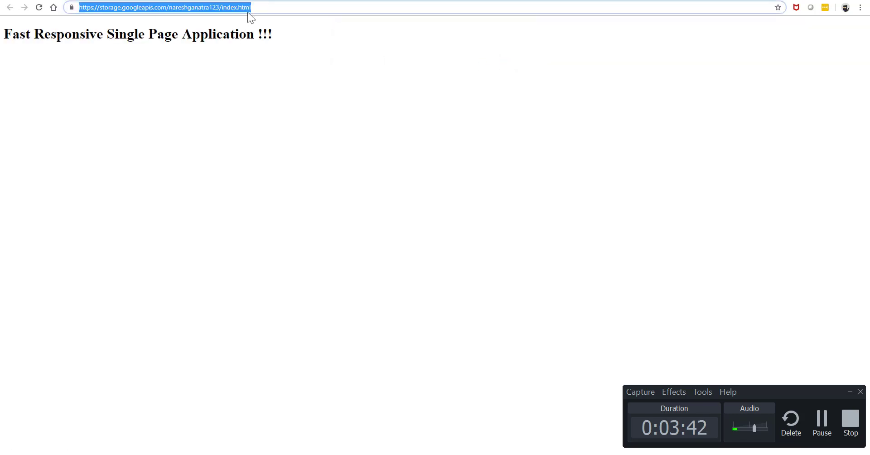
- Copy the web address of the hosted index.html page
right_click(238, 12)
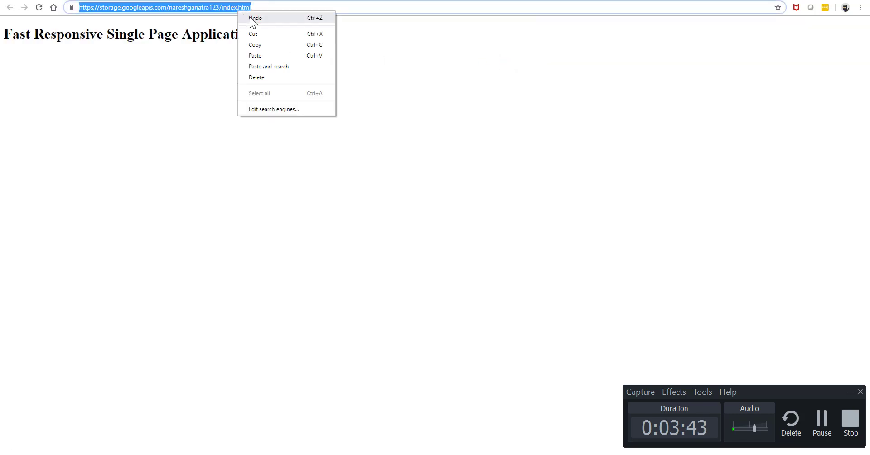
left_click(257, 45)
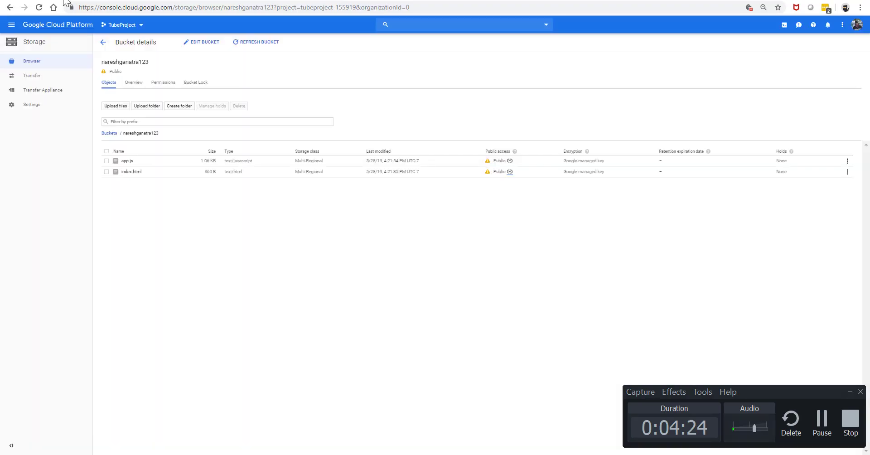
- Go back to the bucket list, review the new-bucket creation form, and leave it without creating a bucket
left_click(103, 41)
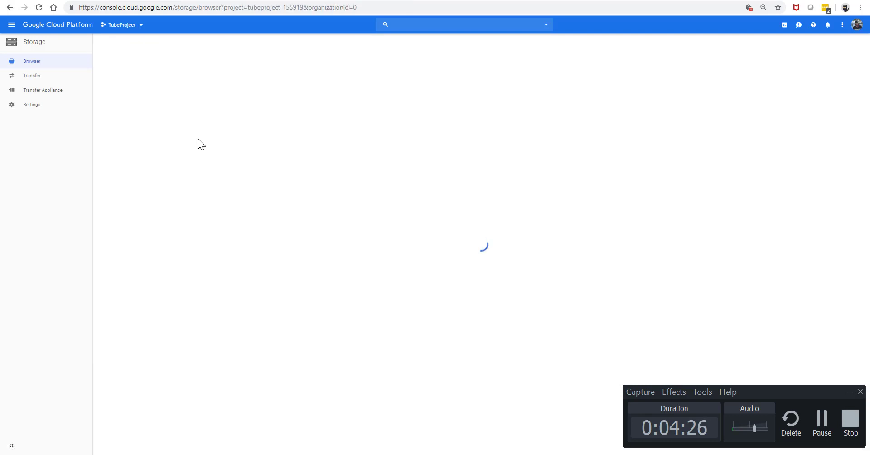
left_click(185, 41)
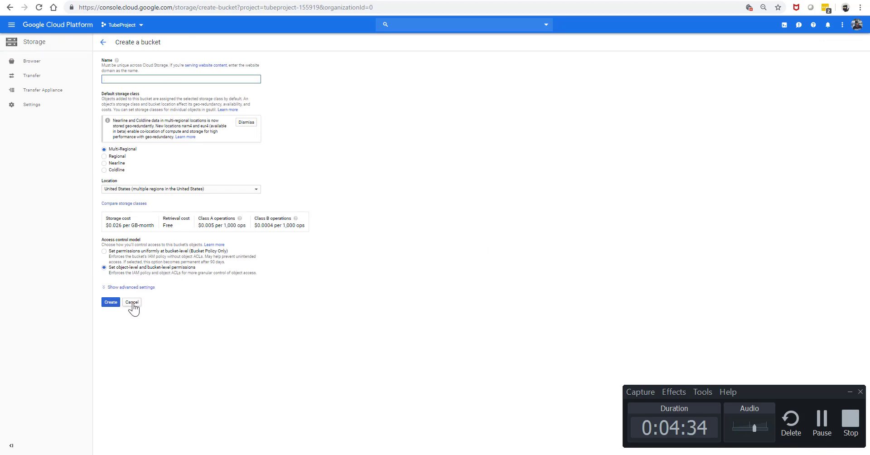
left_click(103, 43)
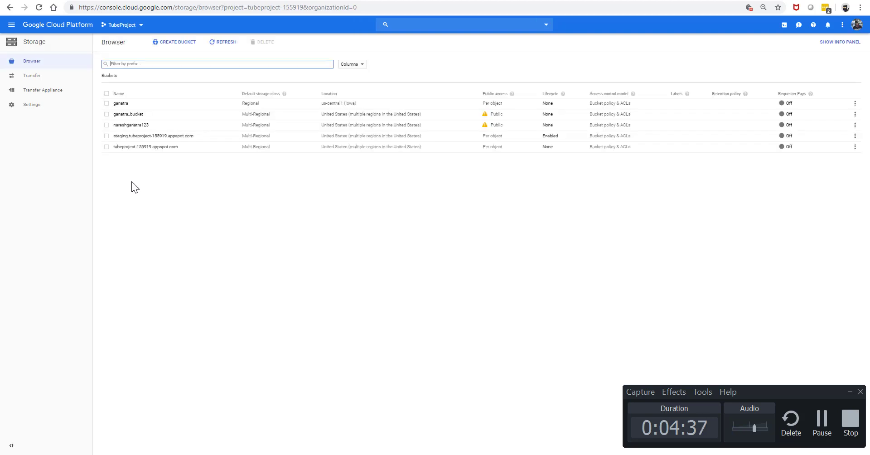
- Reopen the bucket holding the uploaded files and show the available actions for app.js
left_click(130, 126)
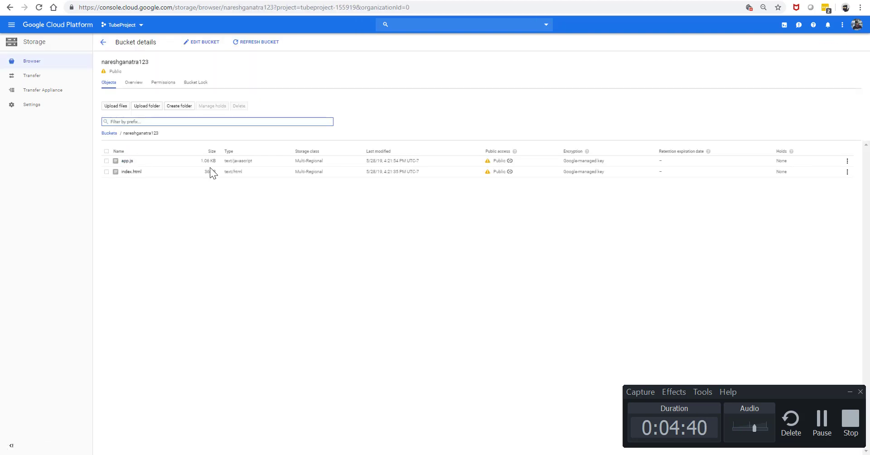
left_click(847, 162)
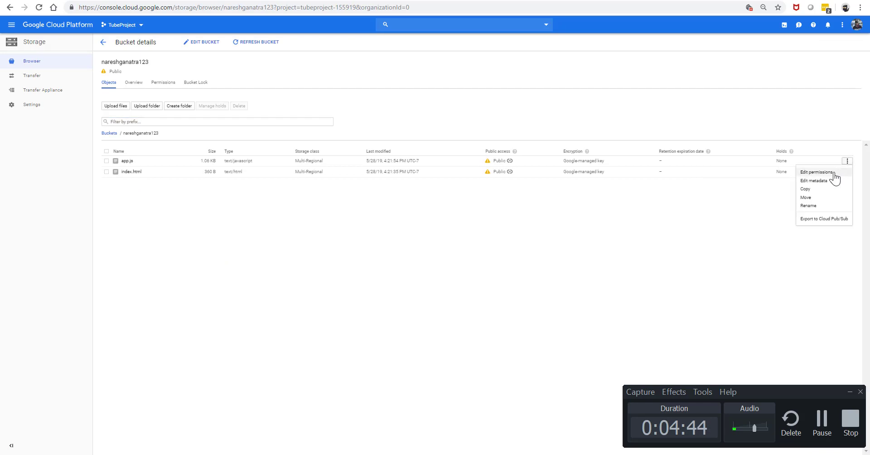